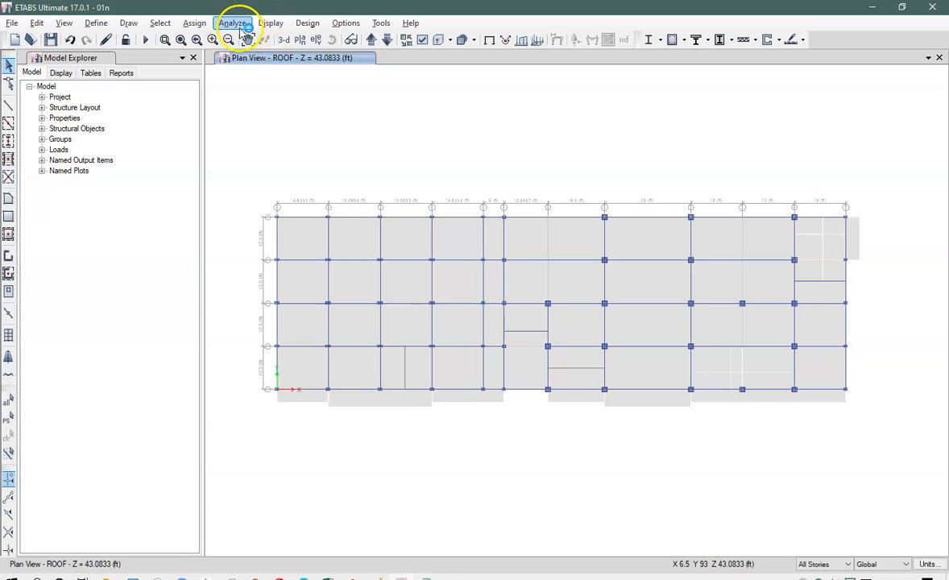
Step: Check the model with all joint, frame, shell, meshing, loading and self-mass checks enabled, plus the trim or extend frames fix
{"action": "left_click", "coordinate": [238, 30]}
{"action": "left_click", "coordinate": [238, 28]}
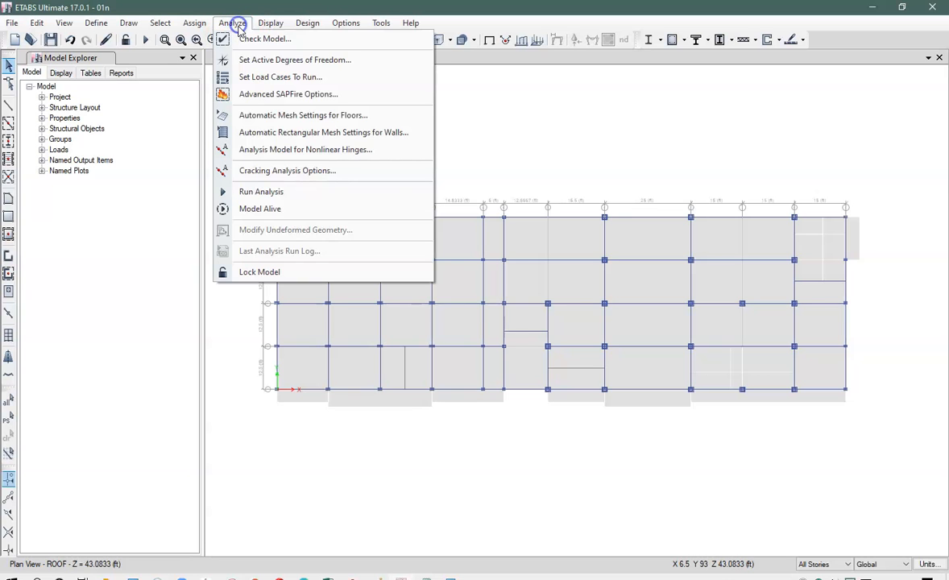
{"action": "left_click", "coordinate": [261, 40]}
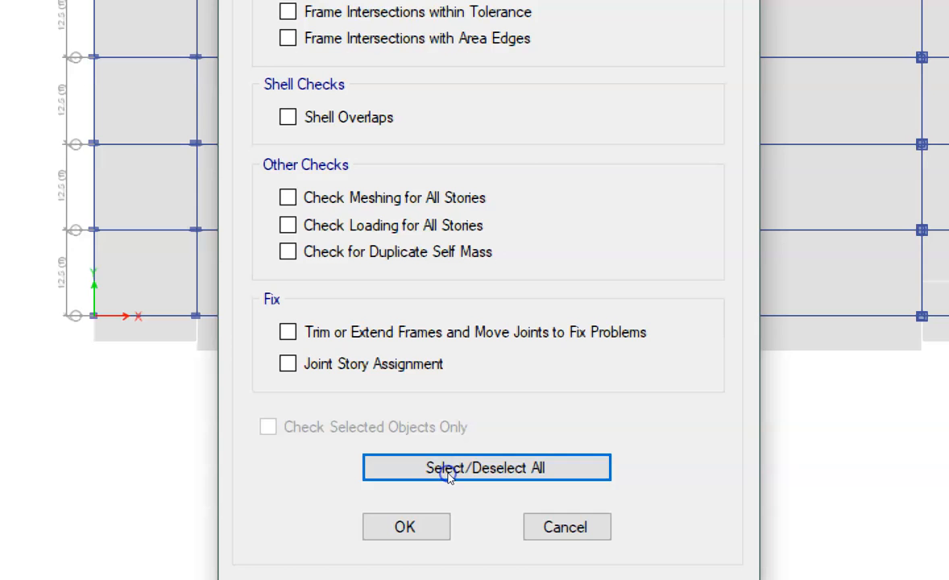
{"action": "left_click", "coordinate": [448, 474]}
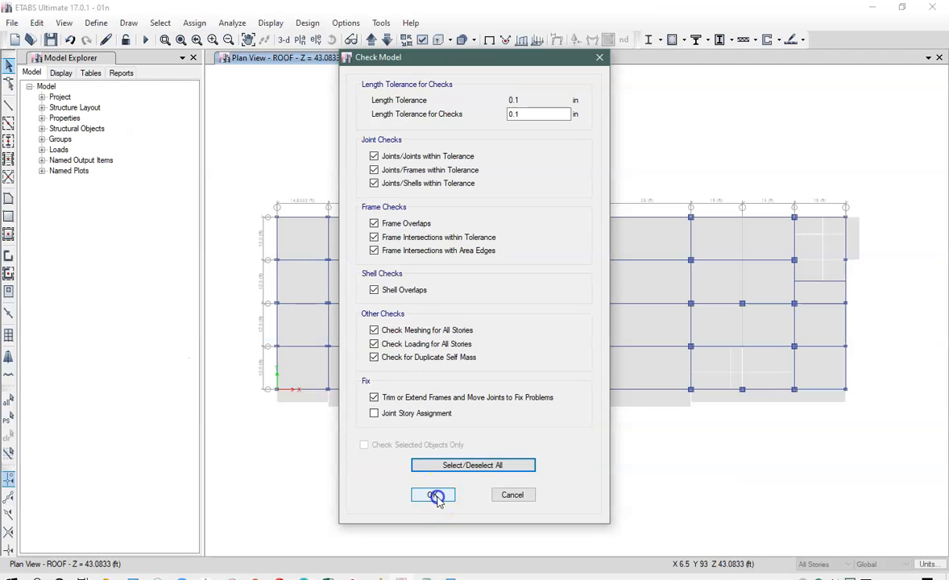
{"action": "left_click", "coordinate": [434, 495]}
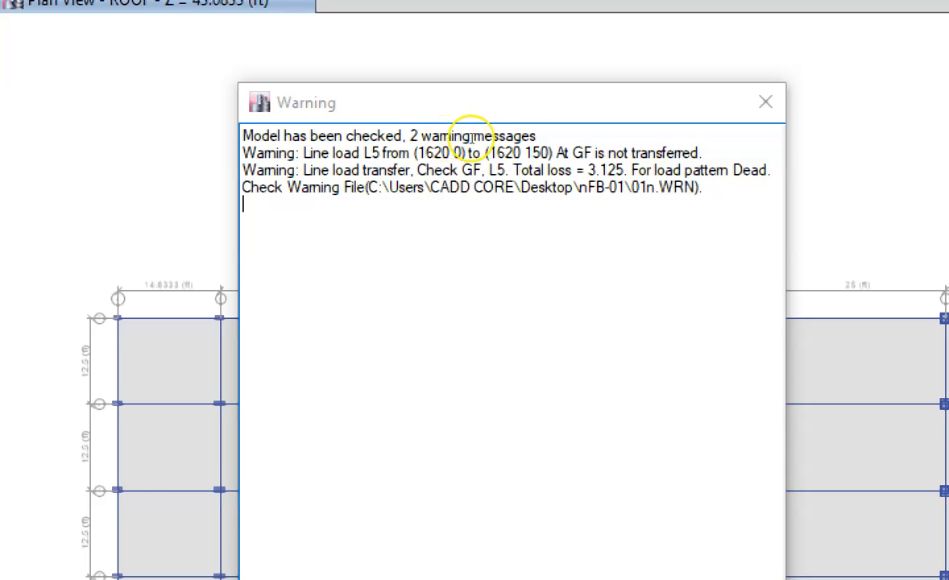
Step: Copy the complete model check warning text into a blank Notepad document and close the warning window
{"action": "left_click", "coordinate": [502, 134]}
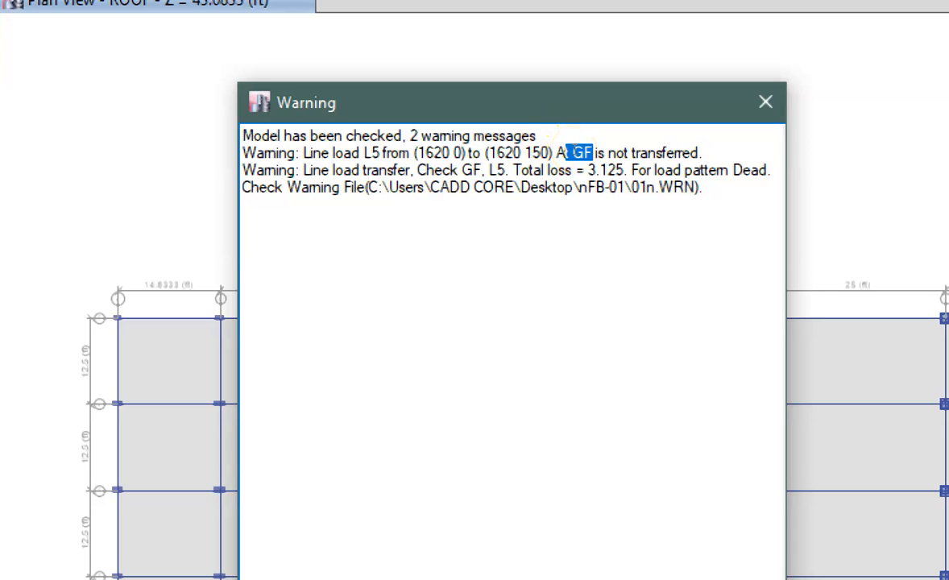
{"action": "left_click_drag", "start_coordinate": [704, 188], "coordinate": [337, 129]}
{"action": "right_click", "coordinate": [382, 138]}
{"action": "left_click", "coordinate": [393, 245]}
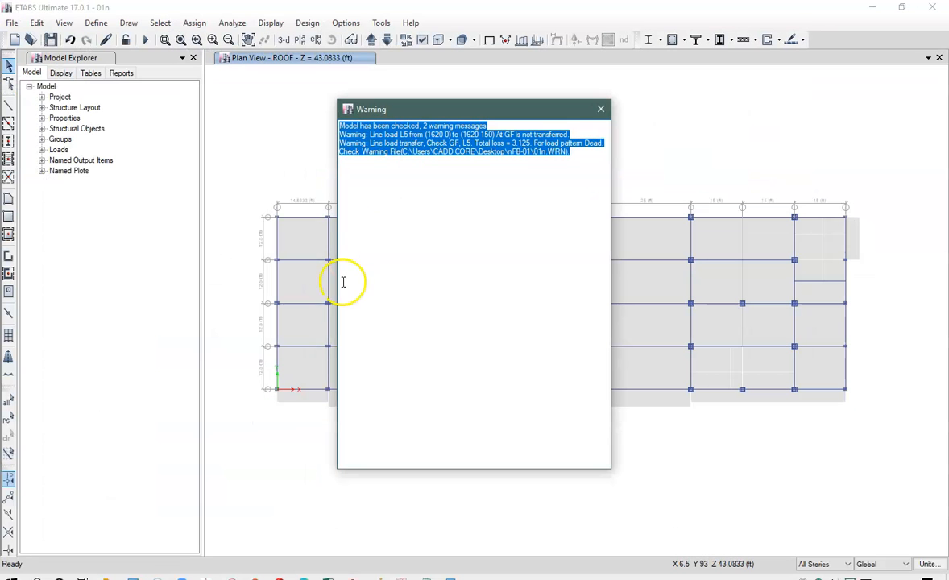
{"action": "left_click", "coordinate": [426, 577]}
{"action": "key", "text": "ctrl+v"}
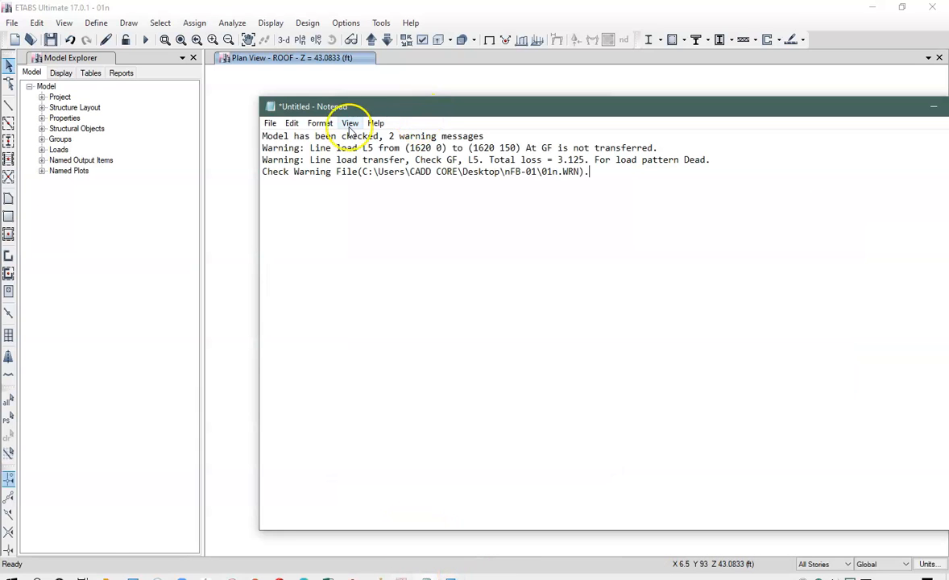
{"action": "left_click_drag", "start_coordinate": [366, 108], "coordinate": [948, 181]}
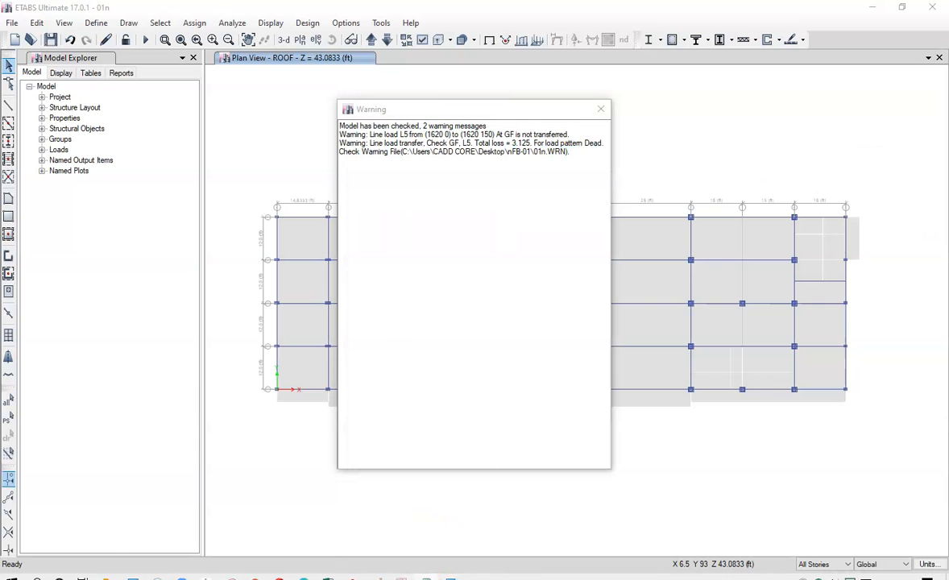
{"action": "left_click", "coordinate": [500, 130]}
{"action": "key", "text": "ctrl+a"}
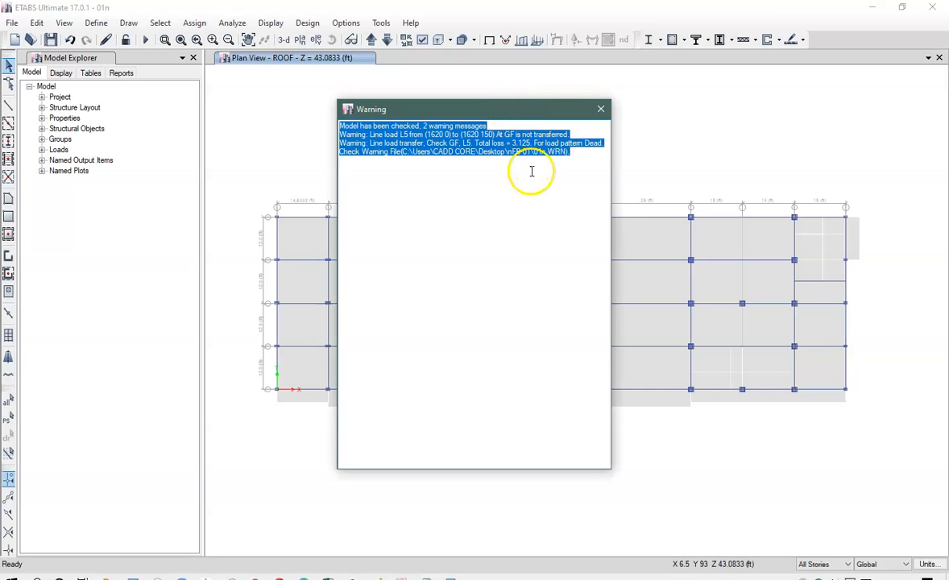
{"action": "left_click", "coordinate": [602, 109]}
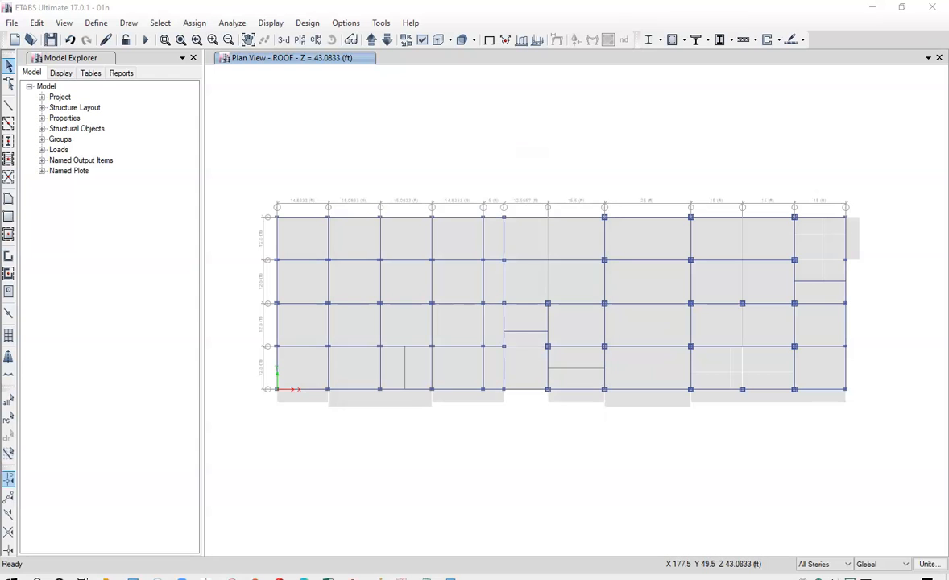
Step: Read the copied warnings in Notepad for the affected line load, its coordinates and its story
{"action": "left_click_drag", "start_coordinate": [948, 161], "coordinate": [427, 96]}
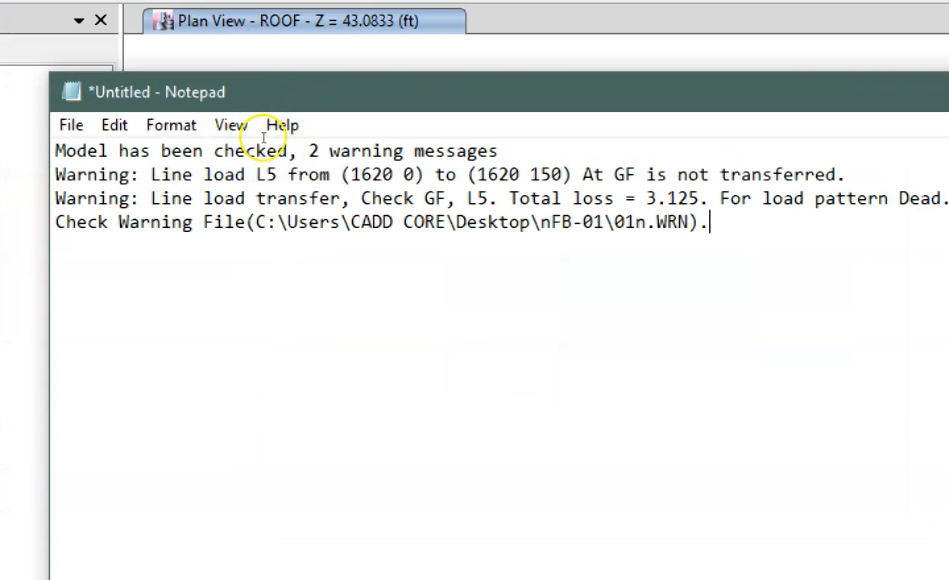
{"action": "left_click_drag", "start_coordinate": [98, 174], "coordinate": [425, 174]}
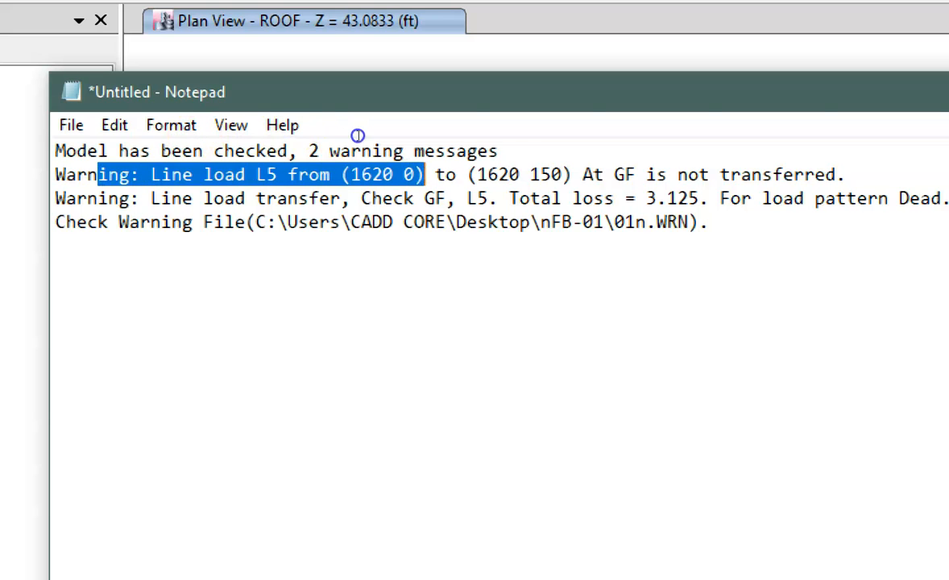
{"action": "left_click_drag", "start_coordinate": [752, 198], "coordinate": [309, 174]}
{"action": "left_click", "coordinate": [278, 174]}
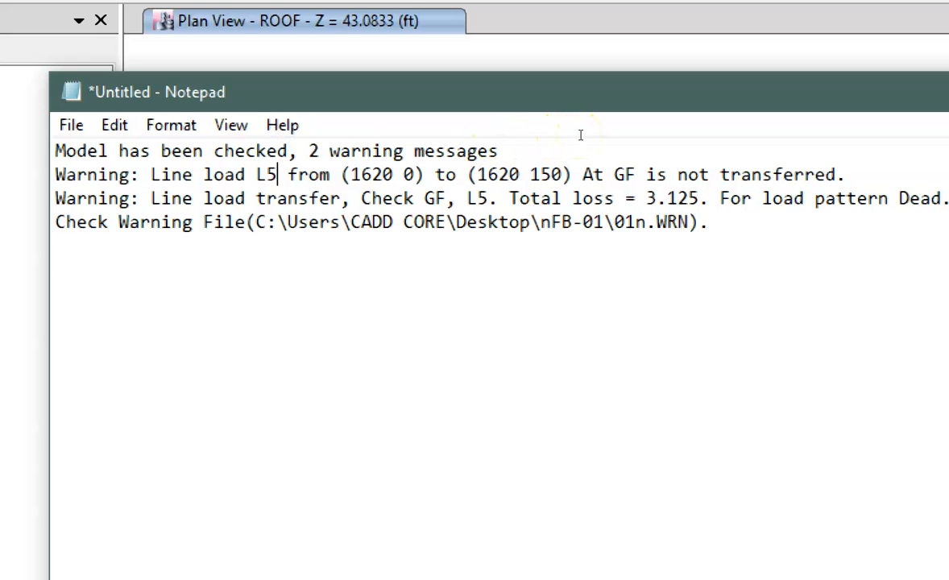
{"action": "key", "text": "alt+Tab"}
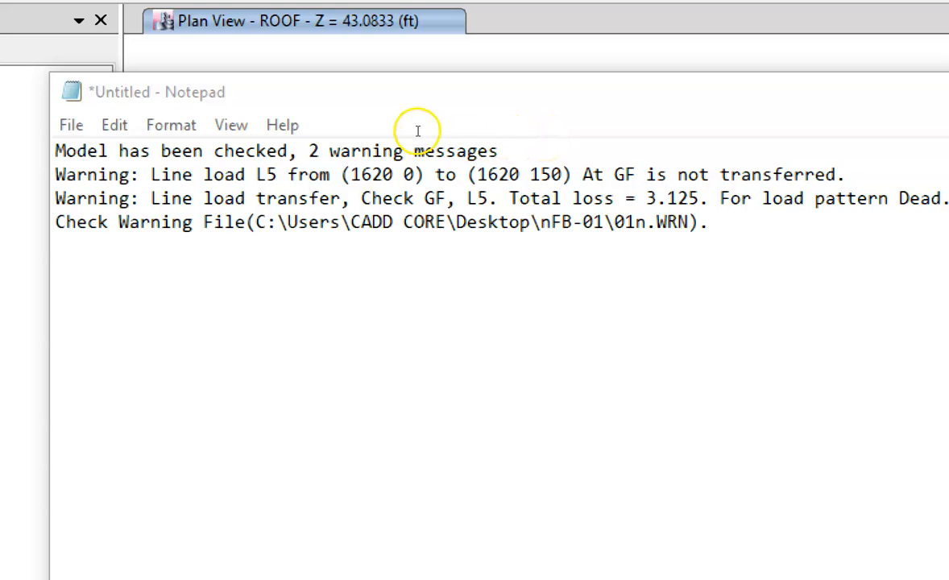
{"action": "left_click", "coordinate": [457, 135]}
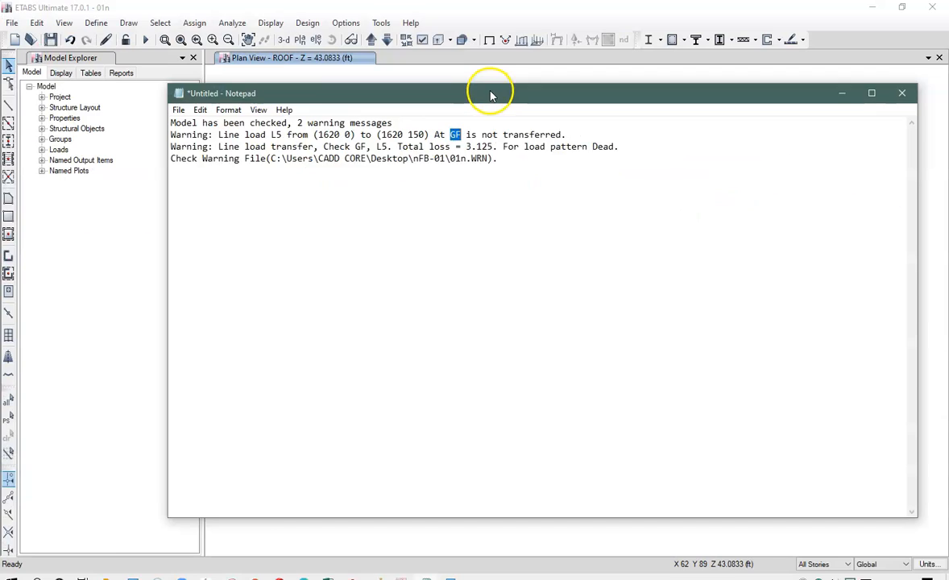
Step: Move Notepad aside and display the GF story plan view in ETABS
{"action": "left_click_drag", "start_coordinate": [492, 95], "coordinate": [948, 102]}
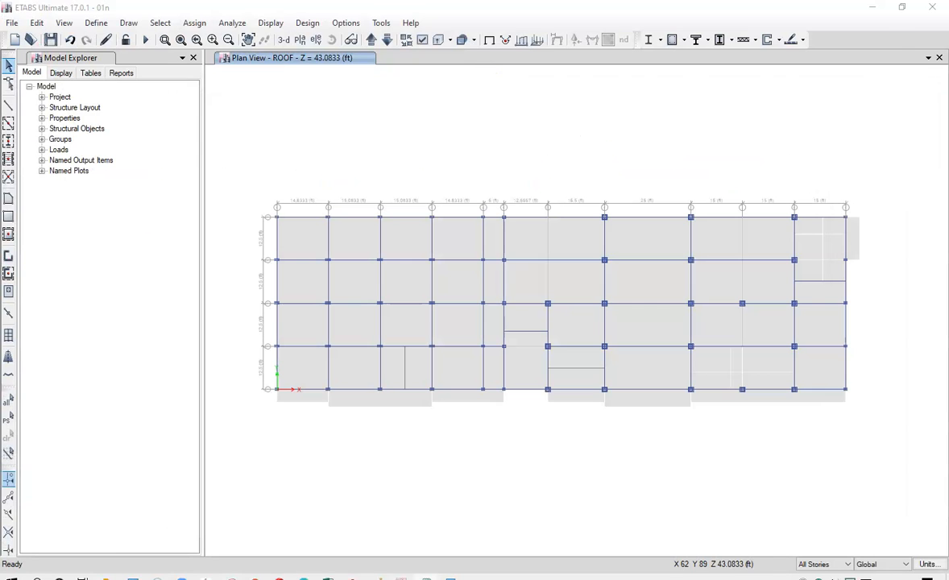
{"action": "left_click", "coordinate": [300, 40]}
{"action": "left_click", "coordinate": [395, 299]}
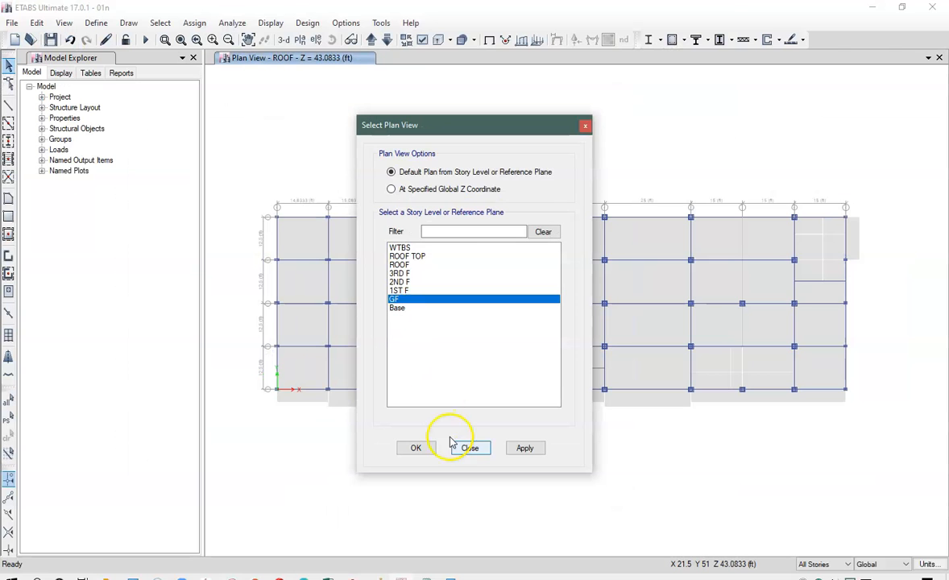
{"action": "left_click", "coordinate": [419, 449]}
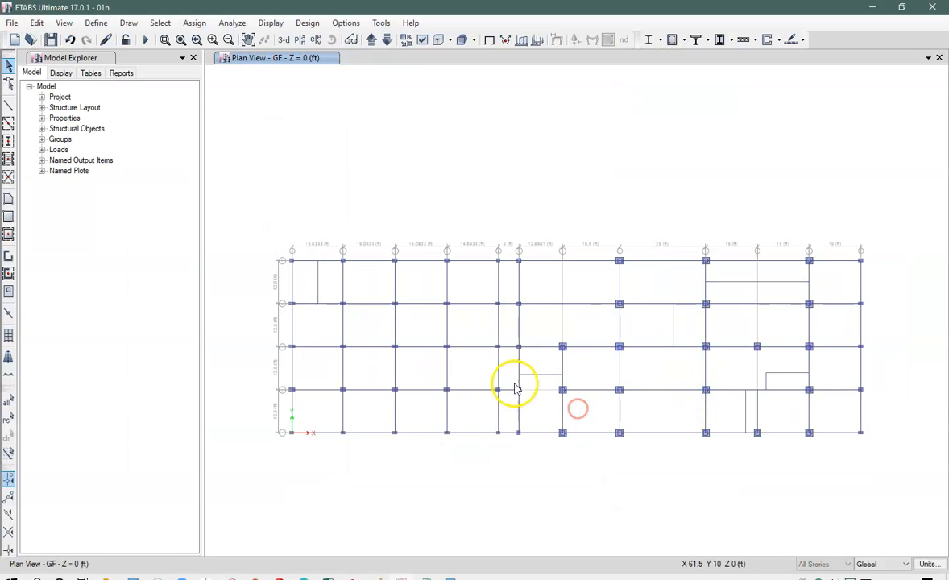
Step: Look up the label of the affected line in the Notepad warning and move Notepad aside again
{"action": "left_click_drag", "start_coordinate": [948, 121], "coordinate": [324, 121]}
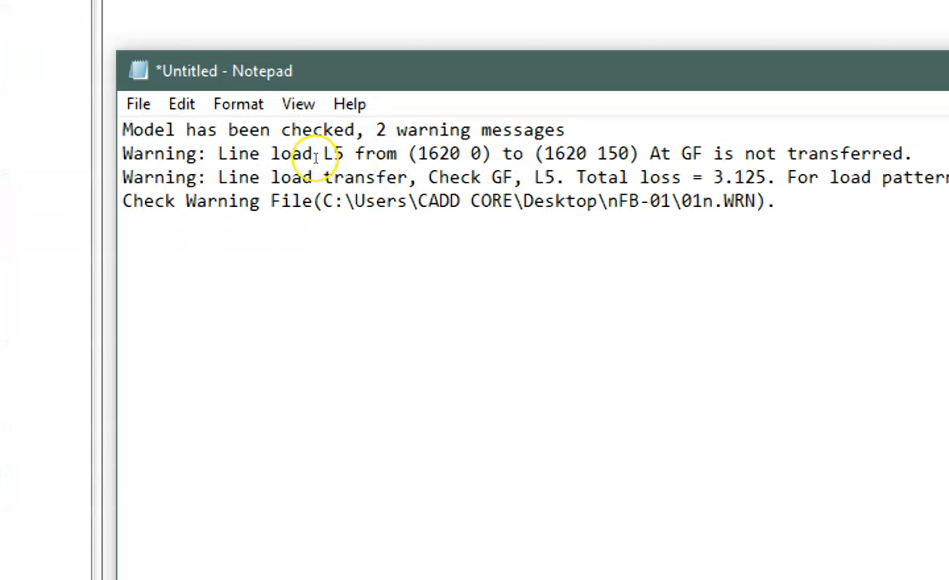
{"action": "double_click", "coordinate": [330, 154]}
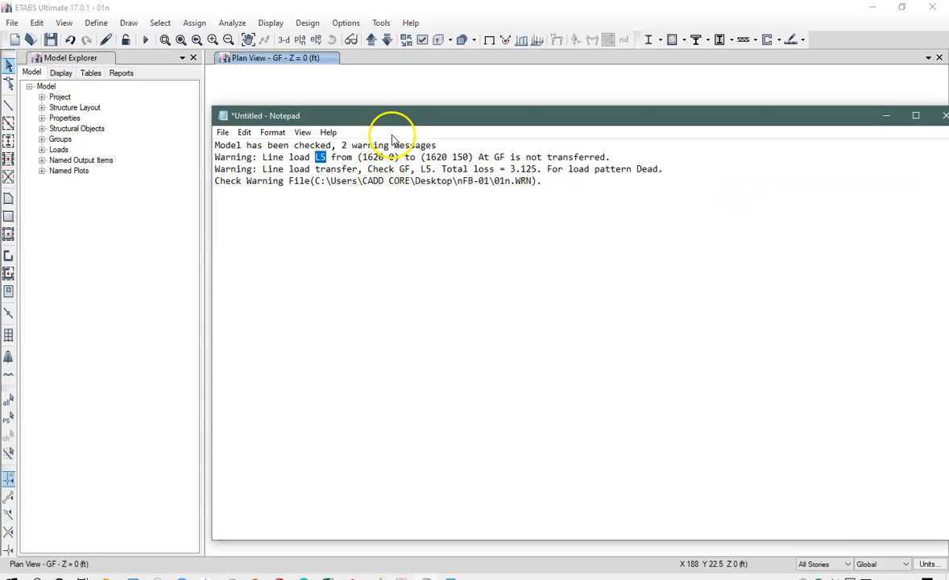
{"action": "left_click_drag", "start_coordinate": [392, 117], "coordinate": [948, 150]}
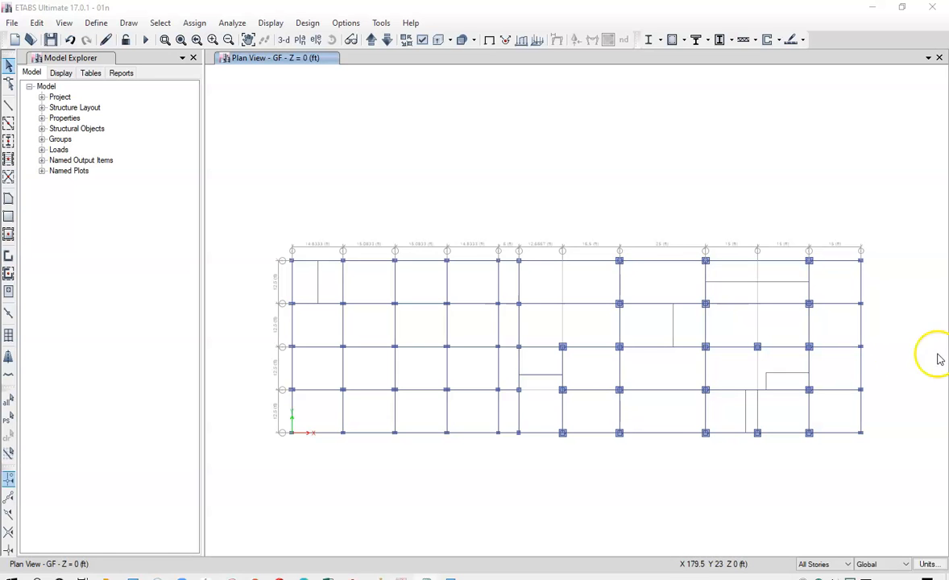
Step: Turn on frame labels in the GF plan view's display options
{"action": "middle_click_drag", "start_coordinate": [829, 362], "coordinate": [793, 347]}
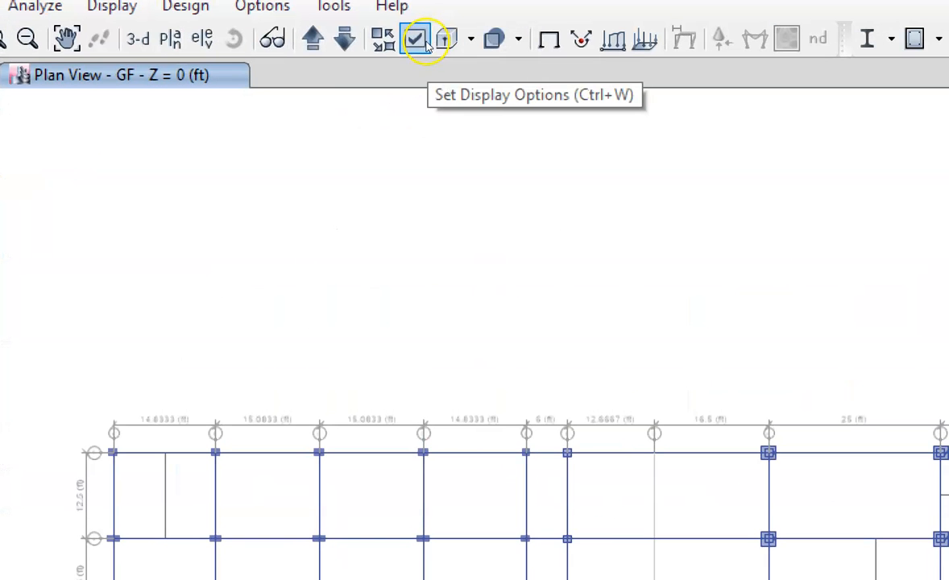
{"action": "left_click", "coordinate": [421, 42]}
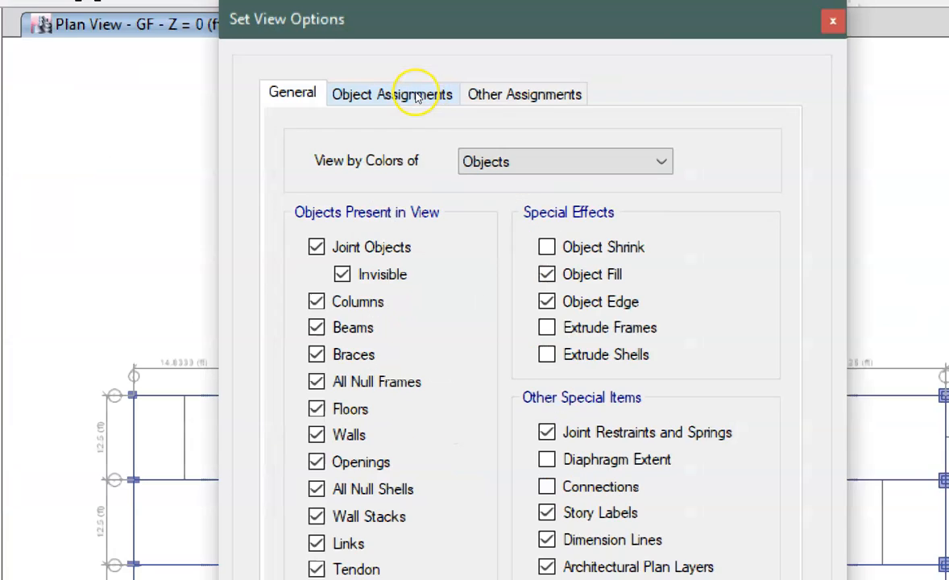
{"action": "left_click", "coordinate": [415, 95]}
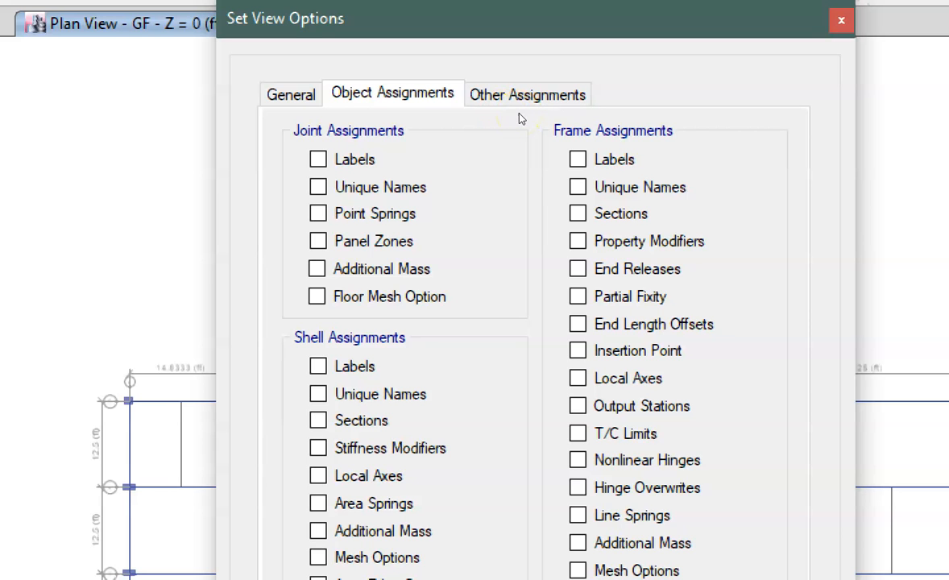
{"action": "left_click", "coordinate": [578, 159]}
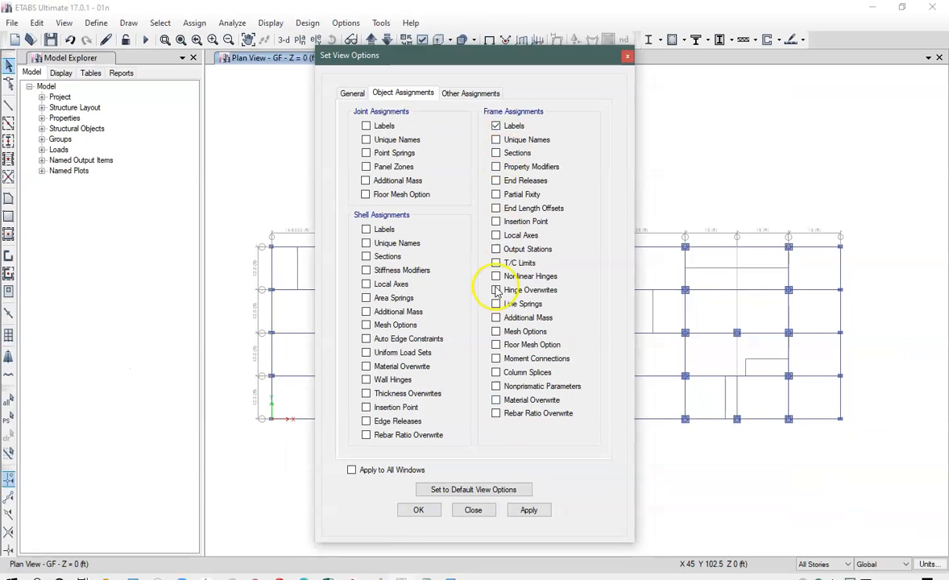
{"action": "left_click", "coordinate": [529, 511]}
{"action": "left_click", "coordinate": [419, 511]}
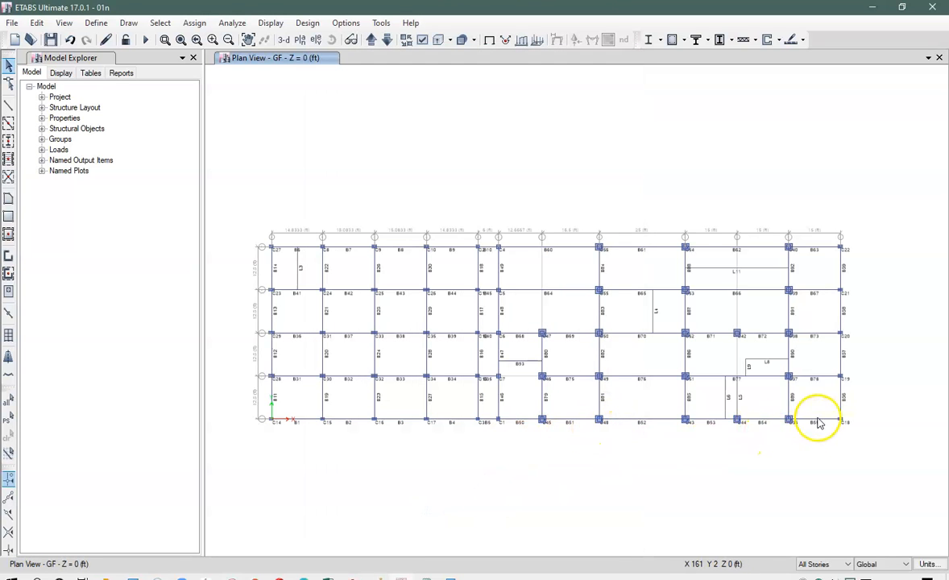
Step: Locate line L5 between beam B77 and column C44 on the GF plan and select it
{"action": "scroll", "coordinate": [823, 415], "scroll_direction": "up", "scroll_amount": 3}
{"action": "scroll", "coordinate": [681, 383], "scroll_direction": "down", "scroll_amount": 2}
{"action": "scroll", "coordinate": [677, 369], "scroll_direction": "up", "scroll_amount": 2}
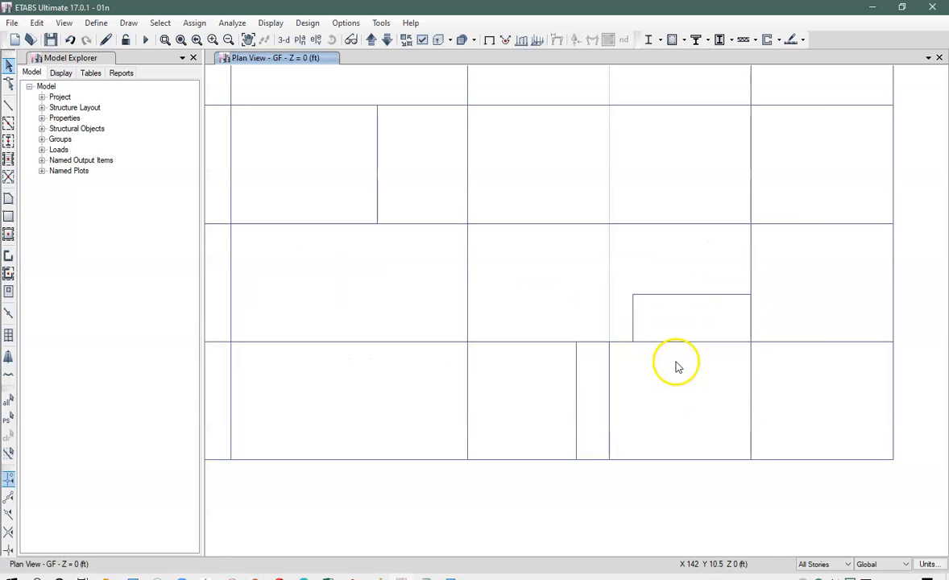
{"action": "middle_click_drag", "start_coordinate": [702, 333], "coordinate": [735, 371]}
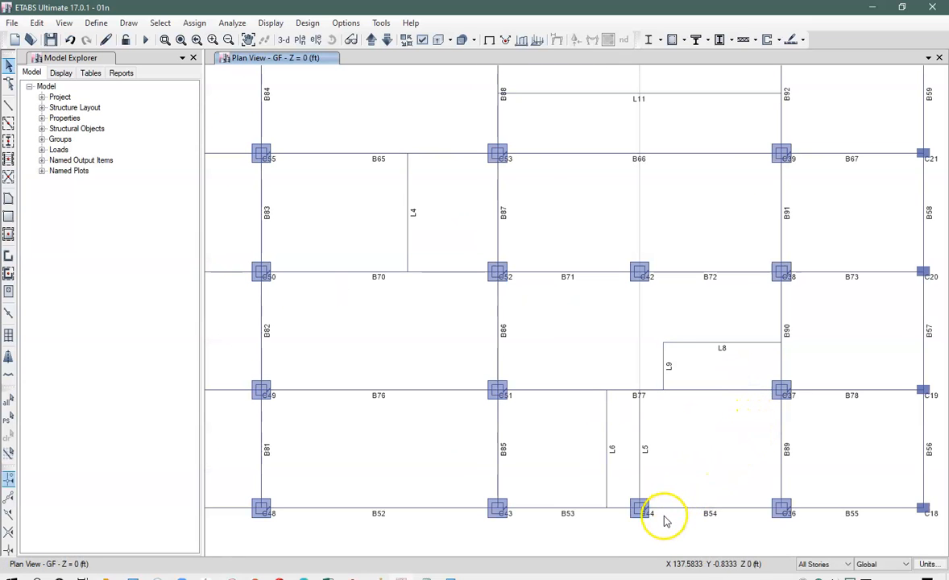
{"action": "scroll", "coordinate": [665, 520], "scroll_direction": "up", "scroll_amount": 2}
{"action": "left_click", "coordinate": [610, 410]}
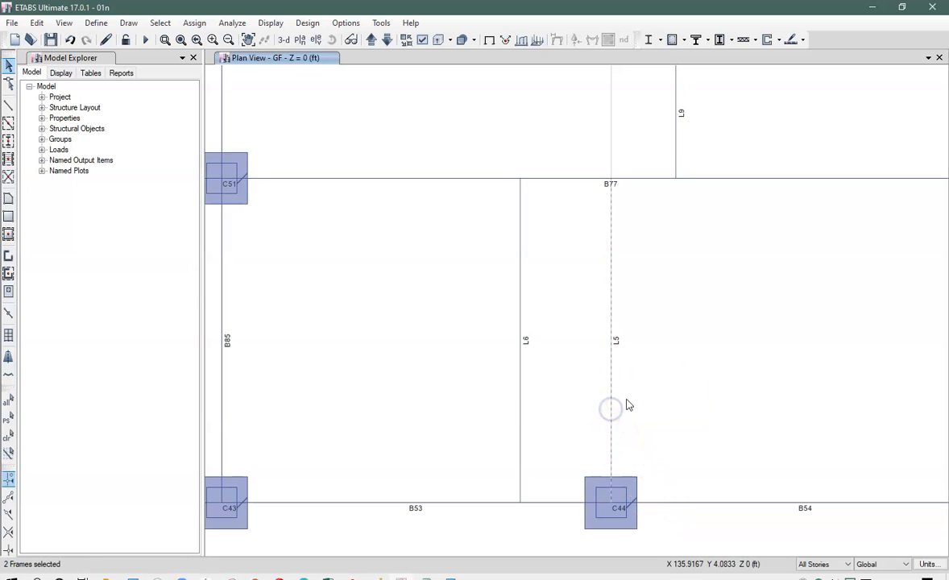
{"action": "scroll", "coordinate": [631, 373], "scroll_direction": "down", "scroll_amount": 2}
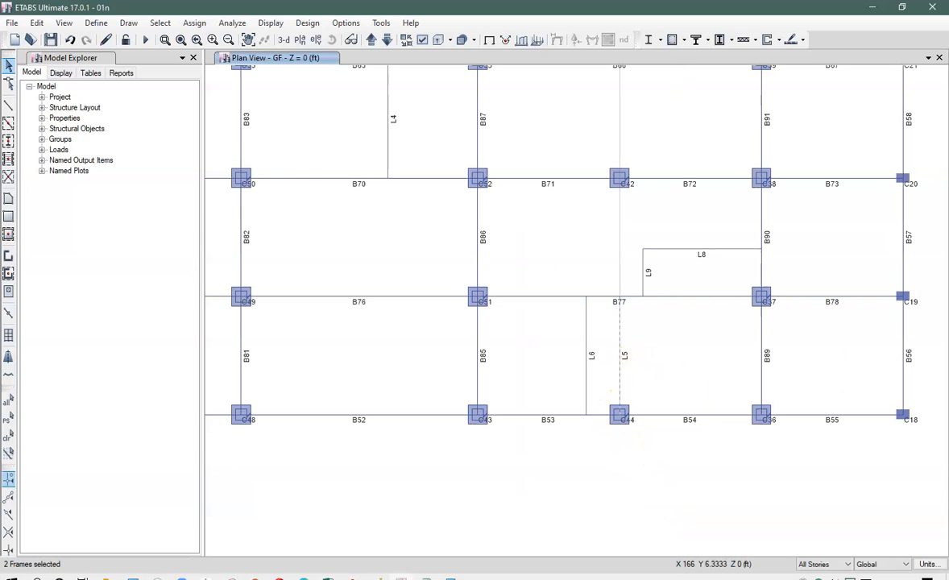
Step: Compare the Notepad warning about line load L5 with the GF plan, and deselect line L5
{"action": "left_click", "coordinate": [426, 578]}
{"action": "left_click", "coordinate": [366, 113]}
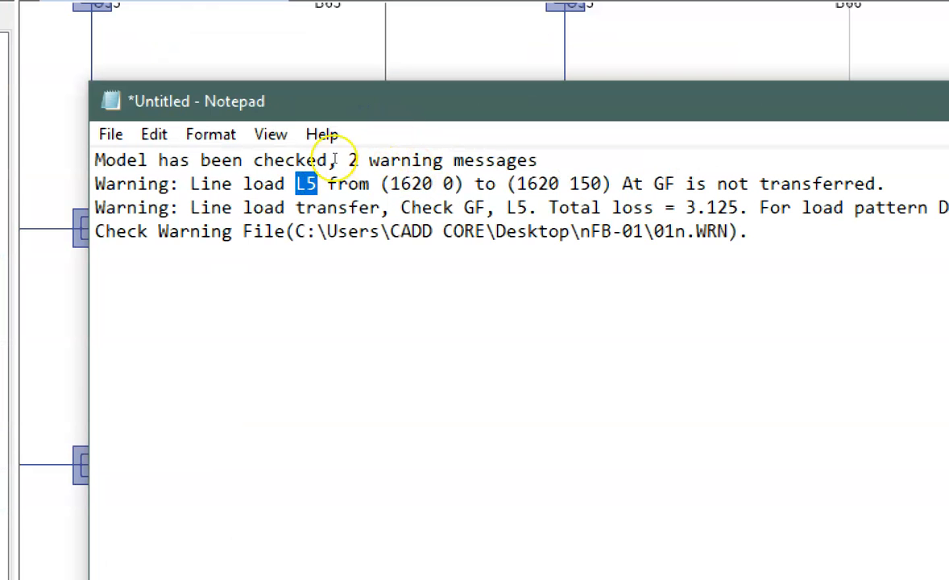
{"action": "left_click_drag", "start_coordinate": [191, 184], "coordinate": [886, 184]}
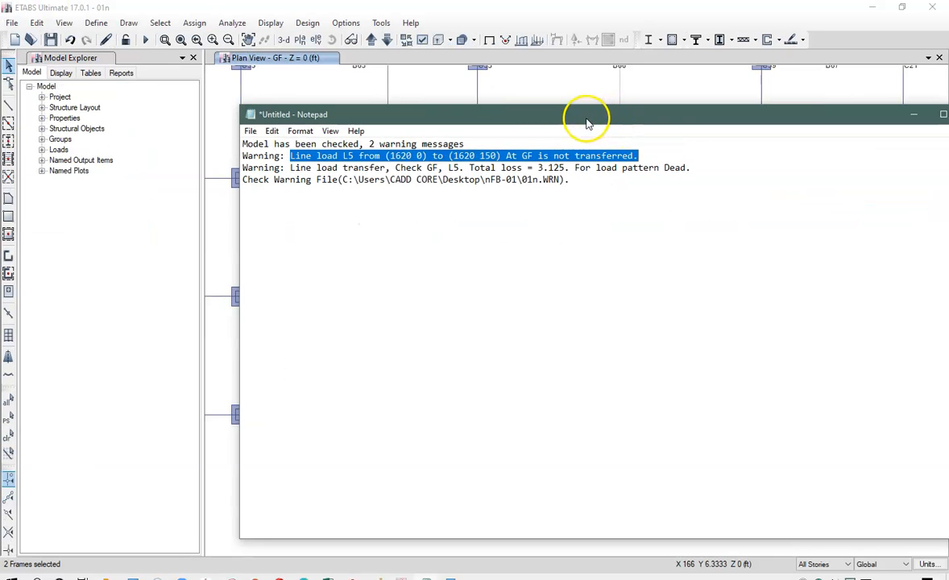
{"action": "left_click_drag", "start_coordinate": [786, 109], "coordinate": [948, 242]}
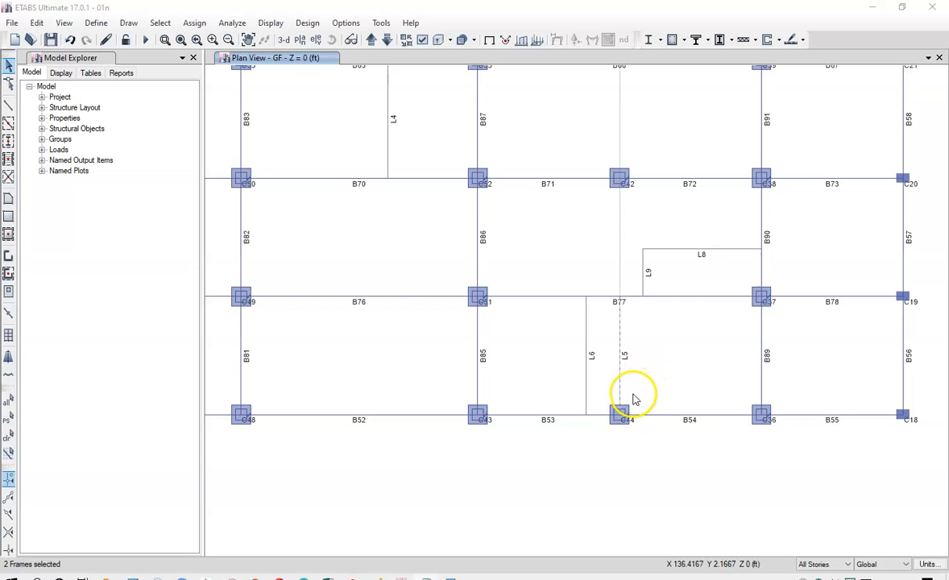
{"action": "scroll", "coordinate": [640, 400], "scroll_direction": "up", "scroll_amount": 5}
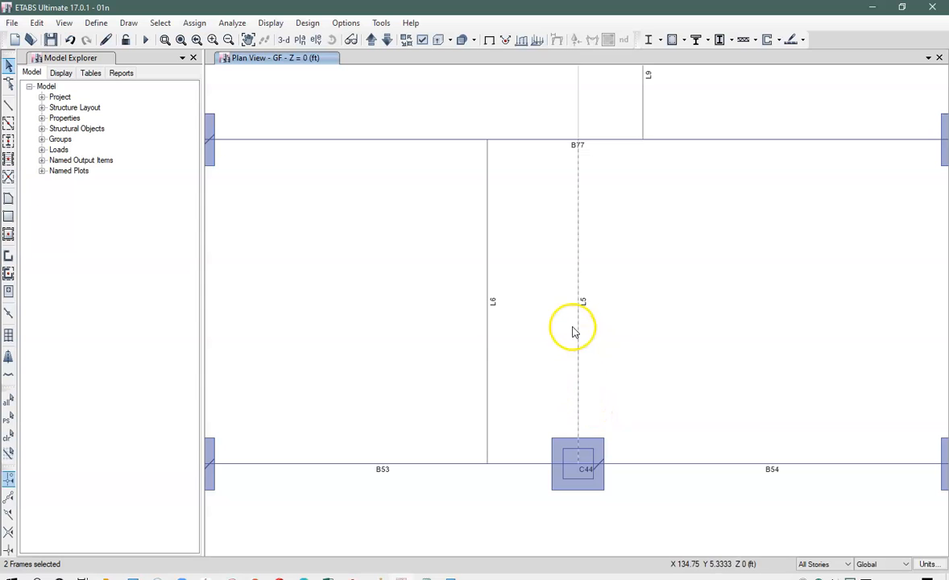
{"action": "left_click", "coordinate": [580, 300]}
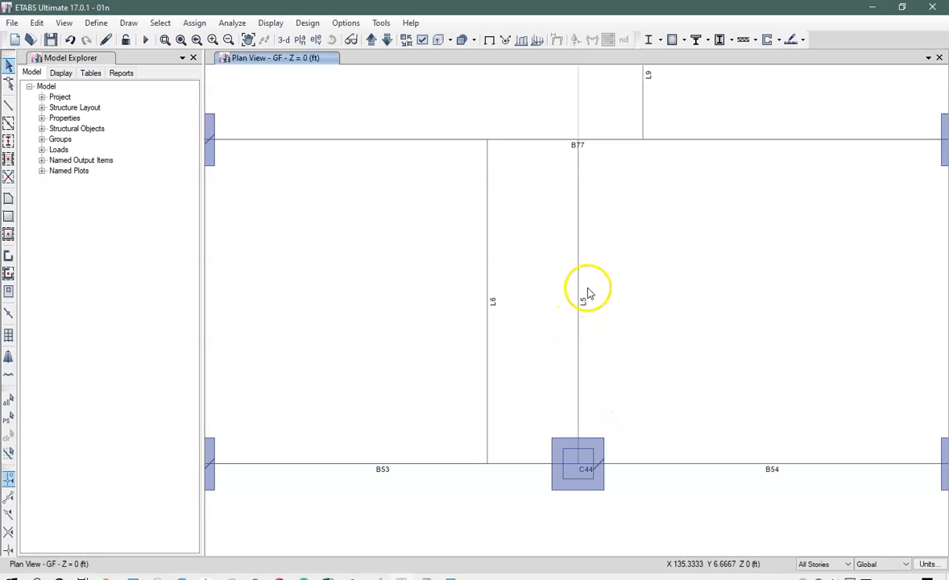
Step: Restrict editing to One Story and review the loads assigned to line L5 on the GF plan in its object information
{"action": "left_click", "coordinate": [814, 564]}
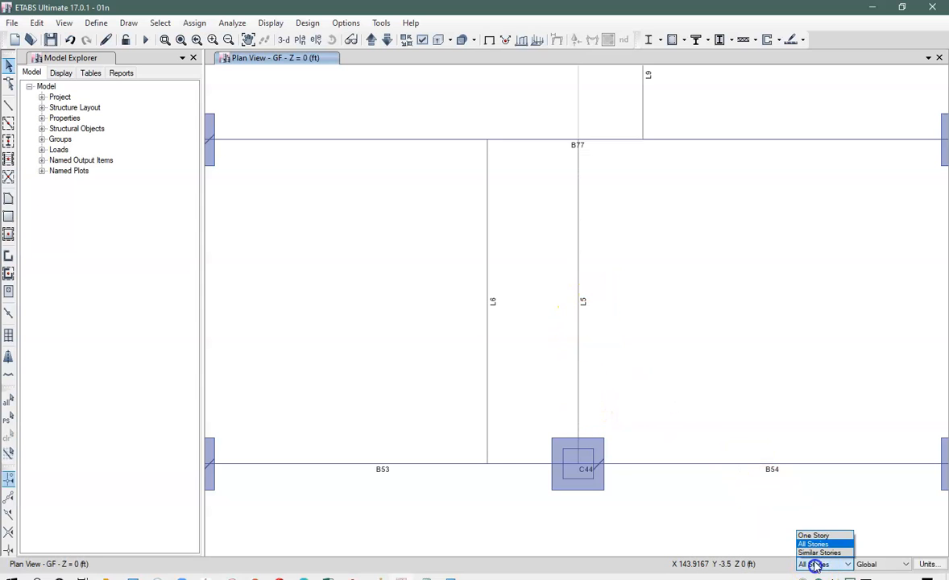
{"action": "left_click", "coordinate": [814, 536]}
{"action": "middle_click_drag", "start_coordinate": [673, 324], "coordinate": [664, 346]}
{"action": "left_click", "coordinate": [570, 262]}
{"action": "right_click", "coordinate": [570, 262]}
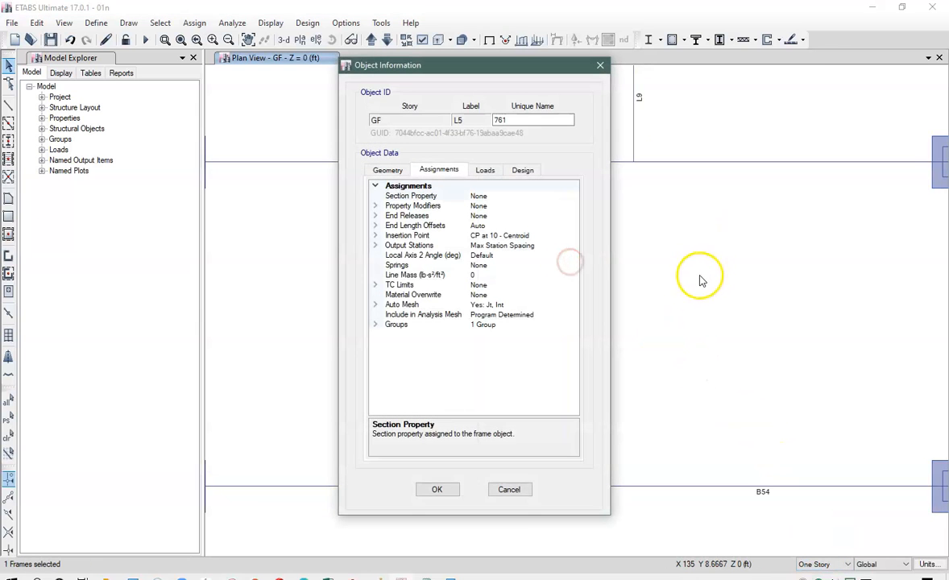
{"action": "left_click", "coordinate": [485, 171]}
{"action": "left_click", "coordinate": [514, 196]}
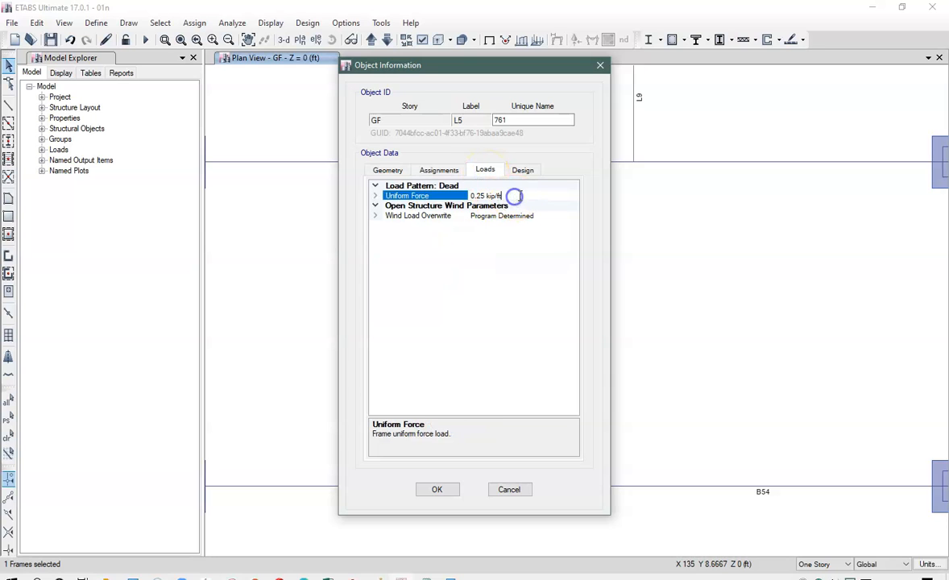
{"action": "left_click", "coordinate": [437, 489]}
Step: Examine the framing and floor areas around line L5 on the GF plan and compare them with the 1ST F plan
{"action": "scroll", "coordinate": [563, 399], "scroll_direction": "down", "scroll_amount": 3}
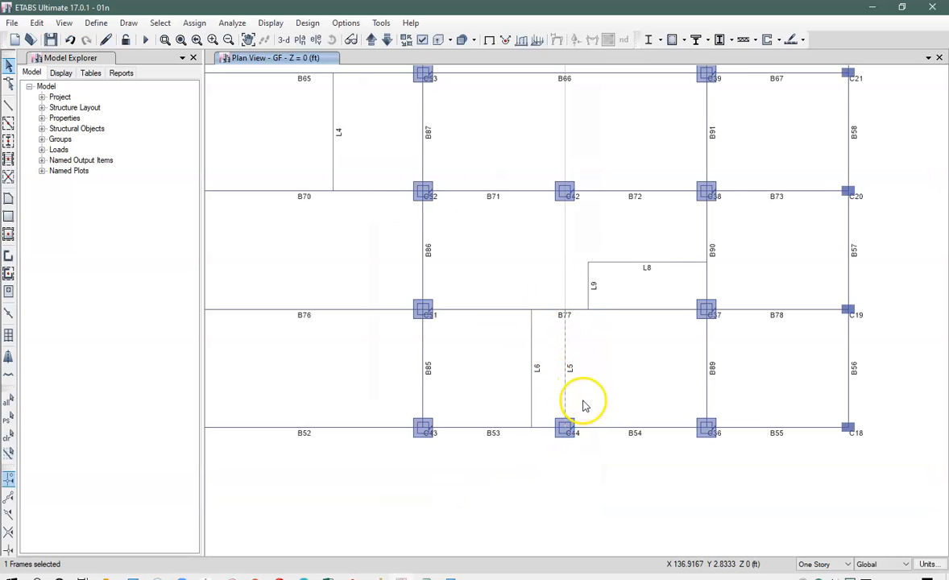
{"action": "scroll", "coordinate": [564, 407], "scroll_direction": "up", "scroll_amount": 3}
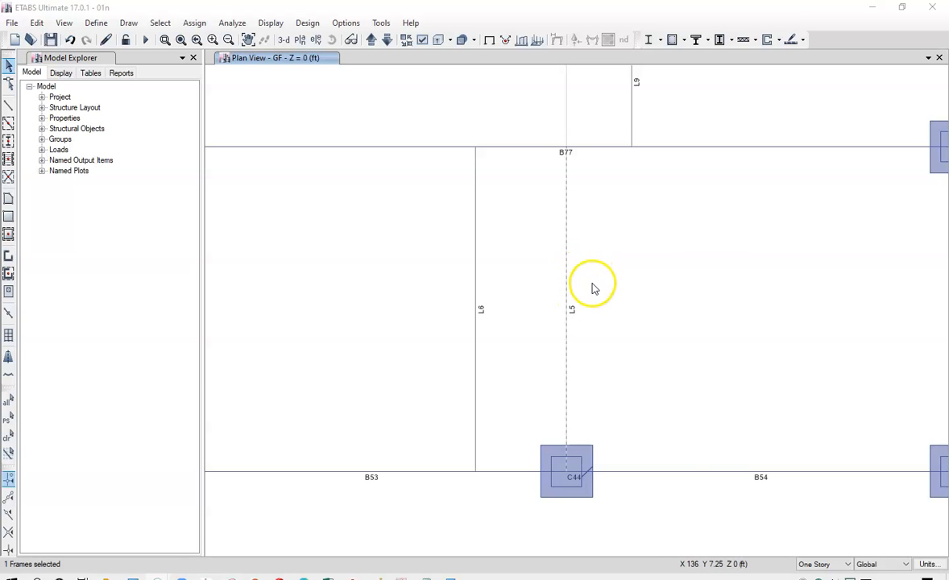
{"action": "scroll", "coordinate": [588, 321], "scroll_direction": "down", "scroll_amount": 2}
{"action": "scroll", "coordinate": [581, 331], "scroll_direction": "down", "scroll_amount": 1}
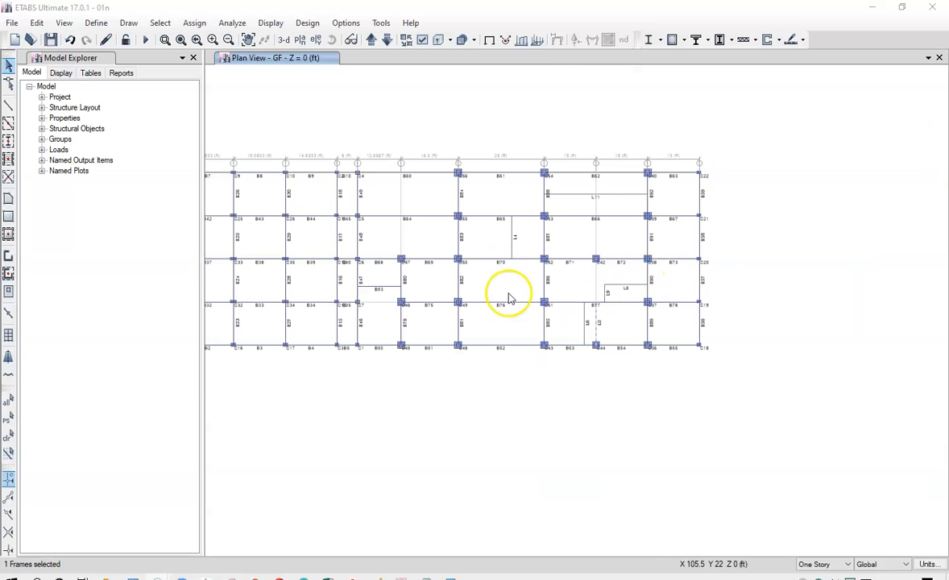
{"action": "scroll", "coordinate": [588, 336], "scroll_direction": "up", "scroll_amount": 2}
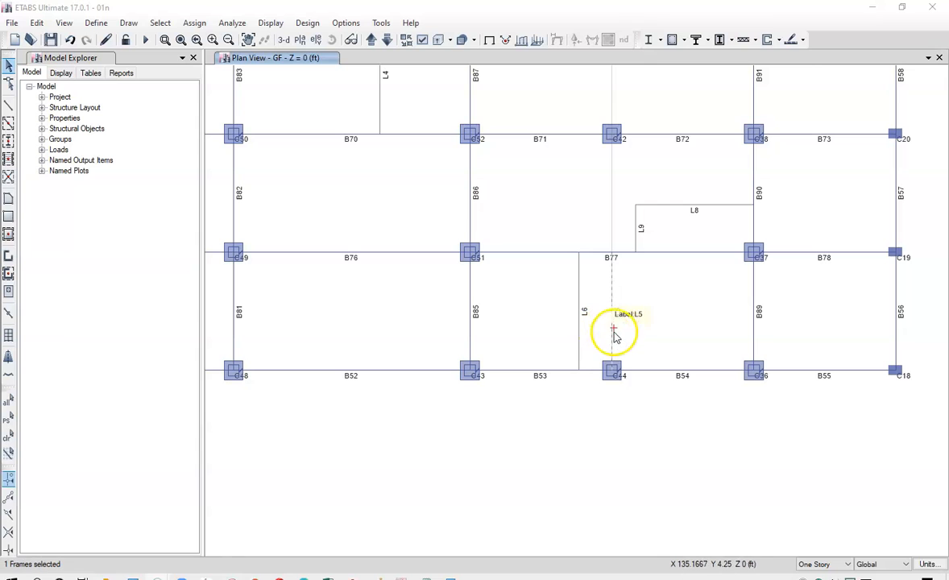
{"action": "scroll", "coordinate": [625, 326], "scroll_direction": "up", "scroll_amount": 2}
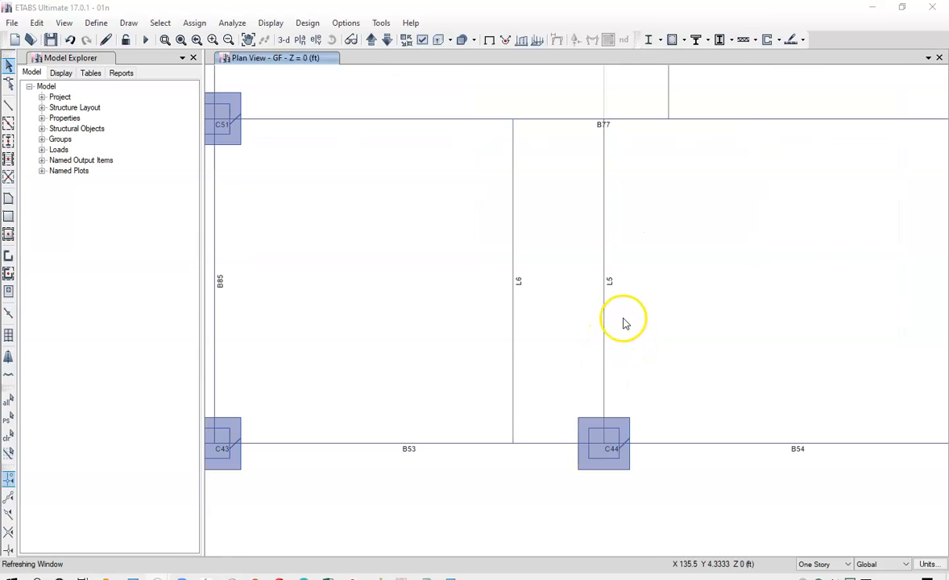
{"action": "scroll", "coordinate": [627, 324], "scroll_direction": "down", "scroll_amount": 4}
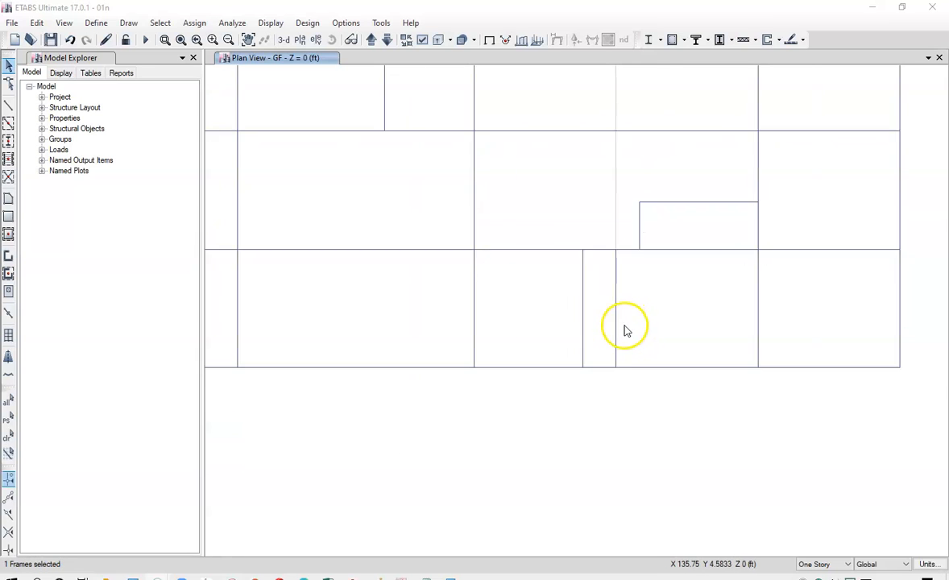
{"action": "left_click", "coordinate": [370, 41]}
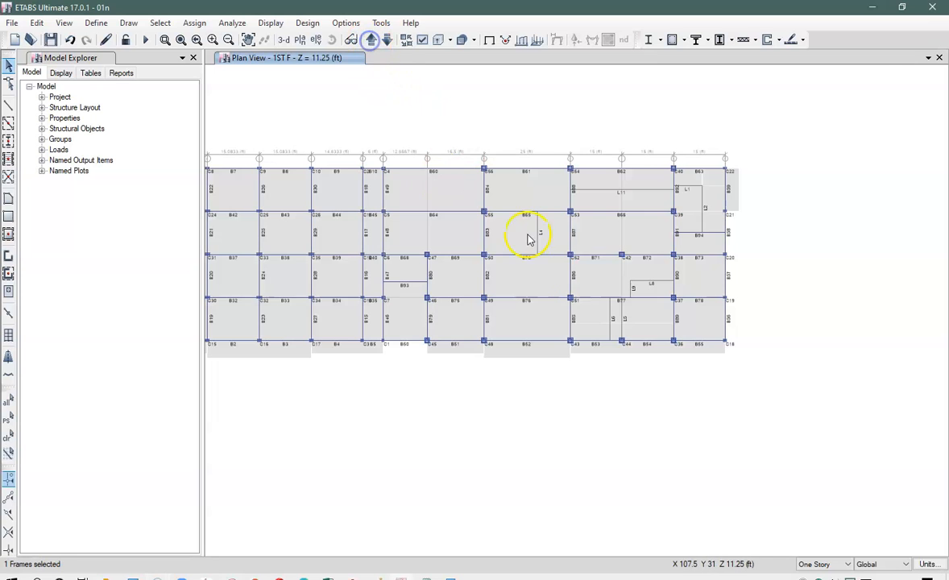
{"action": "scroll", "coordinate": [631, 335], "scroll_direction": "up", "scroll_amount": 2}
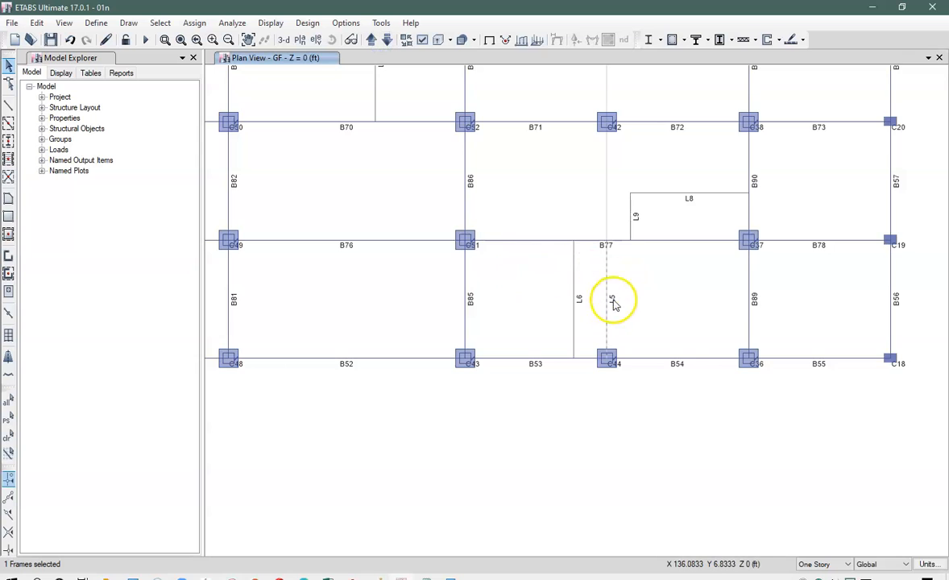
{"action": "scroll", "coordinate": [616, 302], "scroll_direction": "up", "scroll_amount": 3}
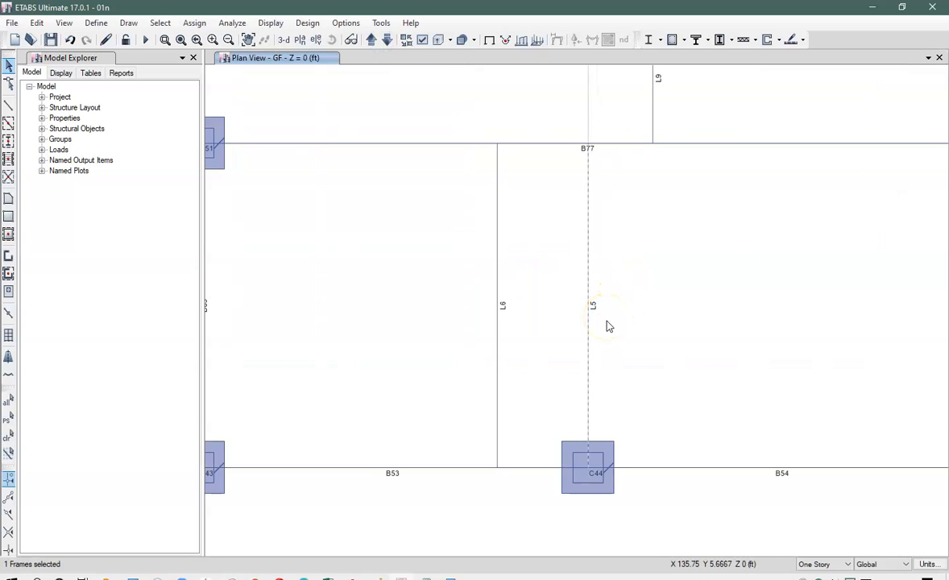
Step: Delete line L5 between beam B77 and column C44 on the GF story
{"action": "left_click", "coordinate": [589, 294]}
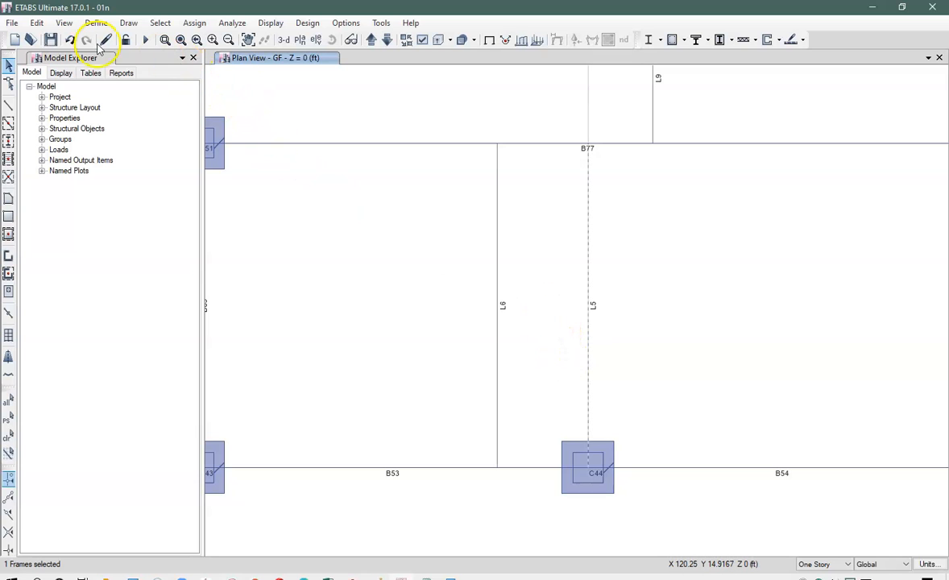
{"action": "left_click", "coordinate": [36, 22]}
{"action": "left_click", "coordinate": [76, 128]}
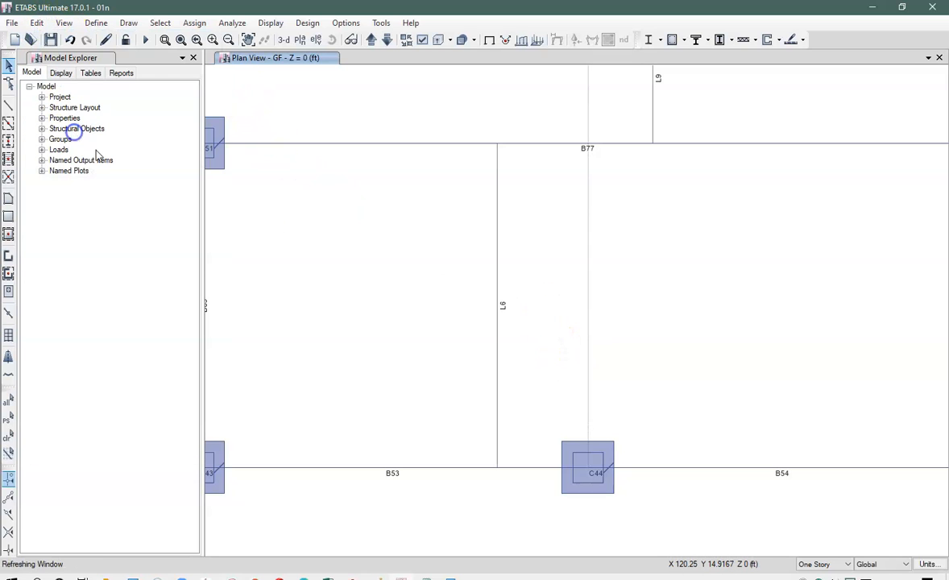
Step: Run the model check with all joint, frame, shell and other checks enabled, a 0.1 in length tolerance and no fix options
{"action": "scroll", "coordinate": [583, 333], "scroll_direction": "down", "scroll_amount": 4}
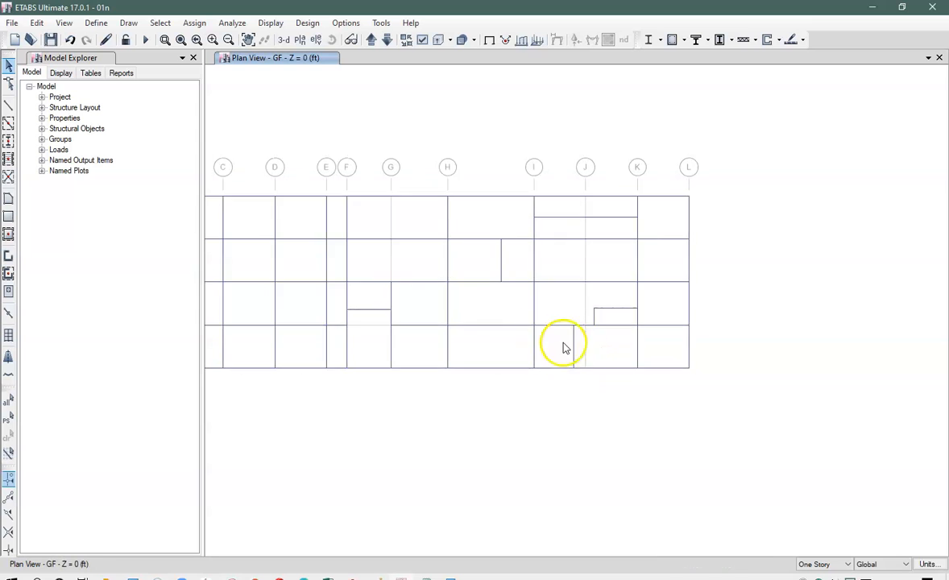
{"action": "left_click", "coordinate": [232, 23]}
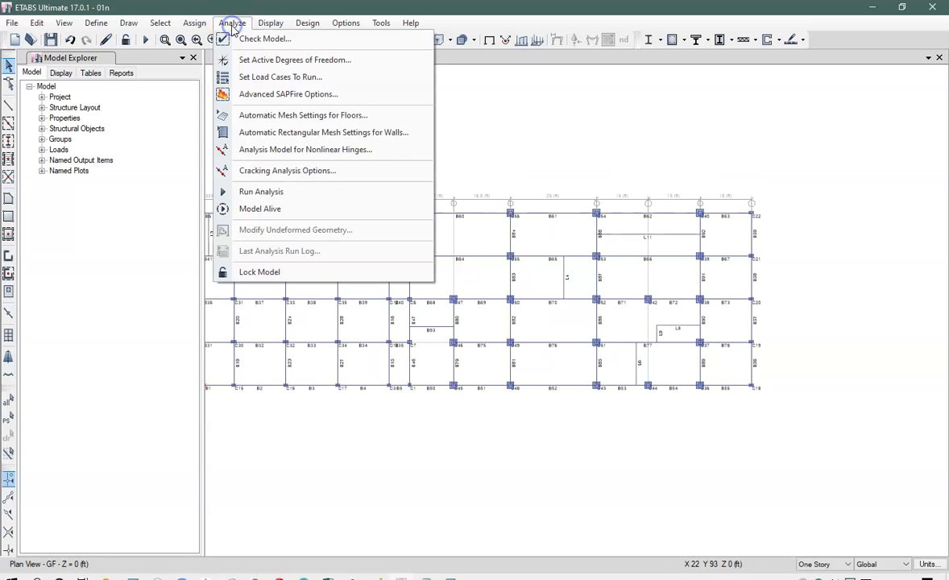
{"action": "left_click", "coordinate": [241, 39]}
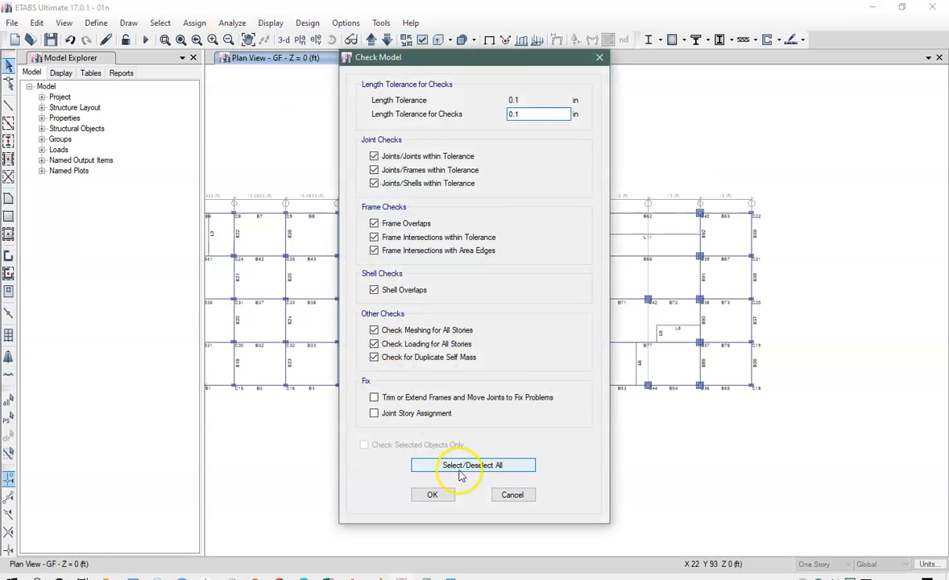
{"action": "left_click", "coordinate": [432, 495]}
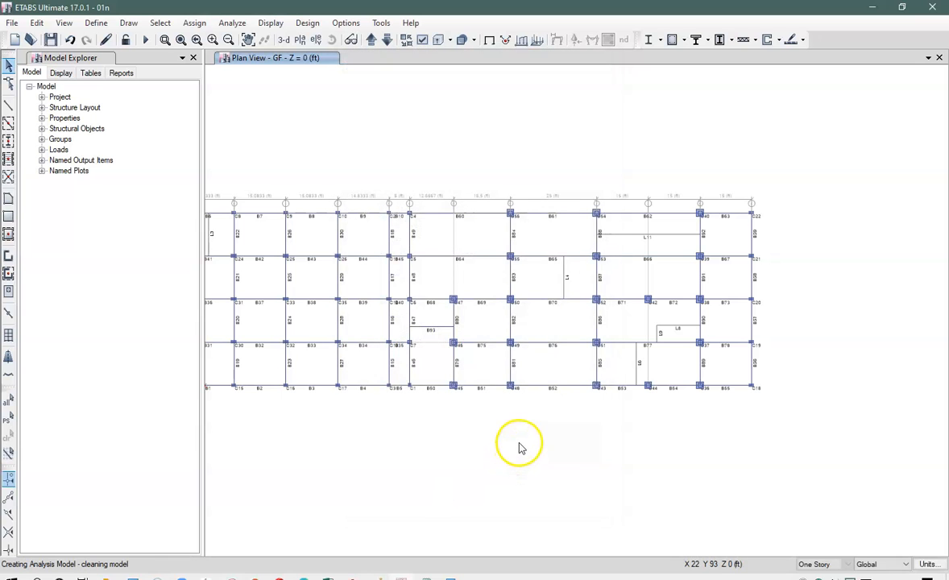